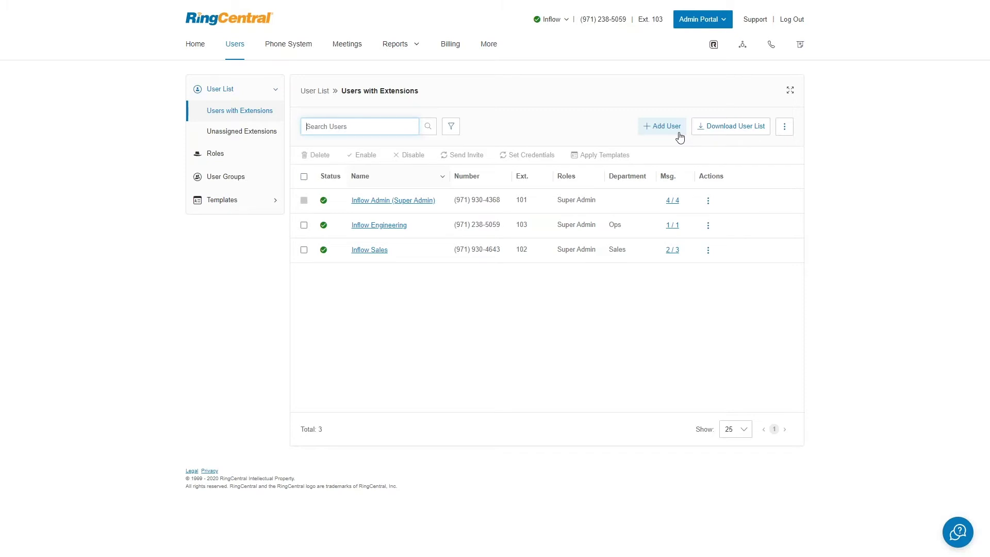
- Start a new Add Users wizard, dismissing the resume prompt and keeping Domestic as the location
{"action": "left_click", "coordinate": [680, 137]}
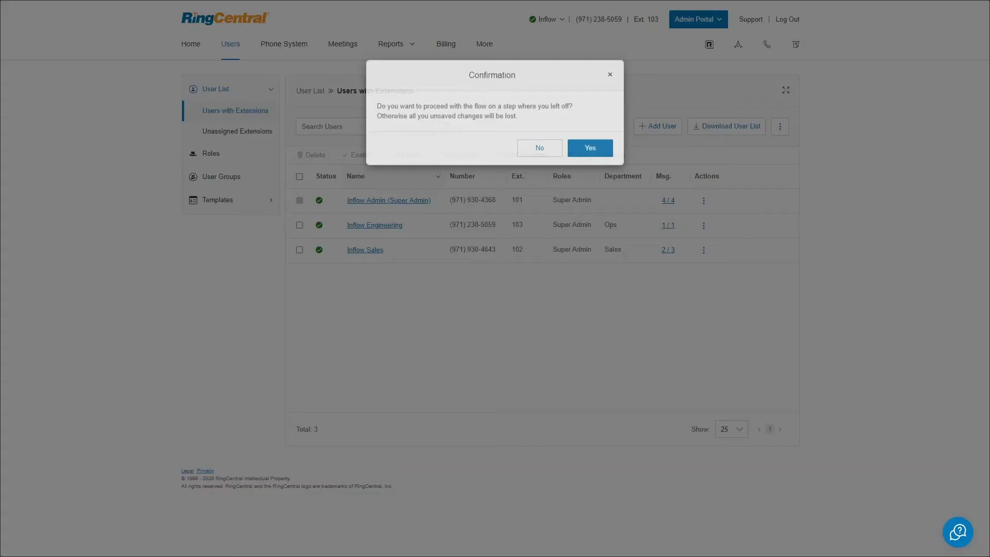
{"action": "left_click", "coordinate": [539, 168]}
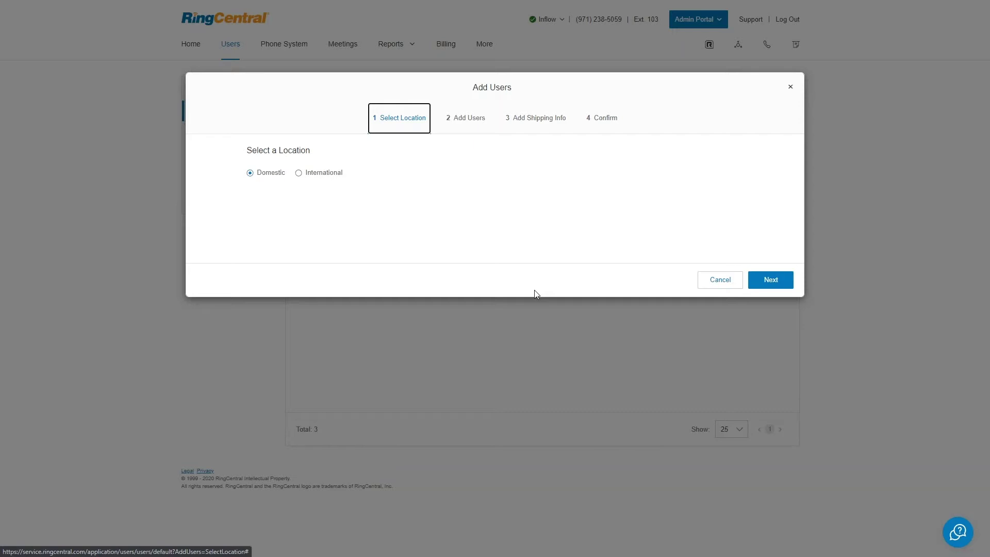
{"action": "left_click", "coordinate": [776, 285]}
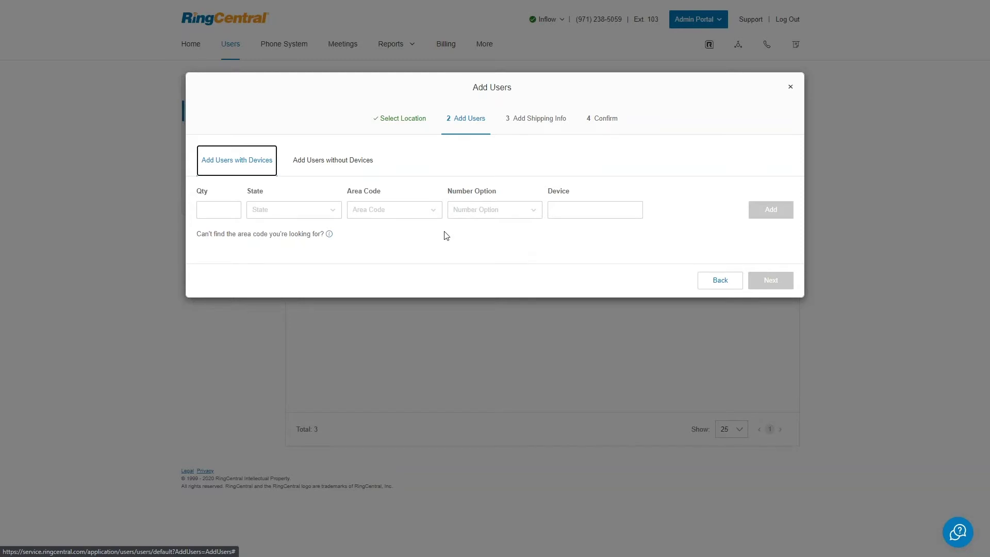
- Look at the Add Users without Devices form, then return to the with-devices form
{"action": "left_click", "coordinate": [342, 163]}
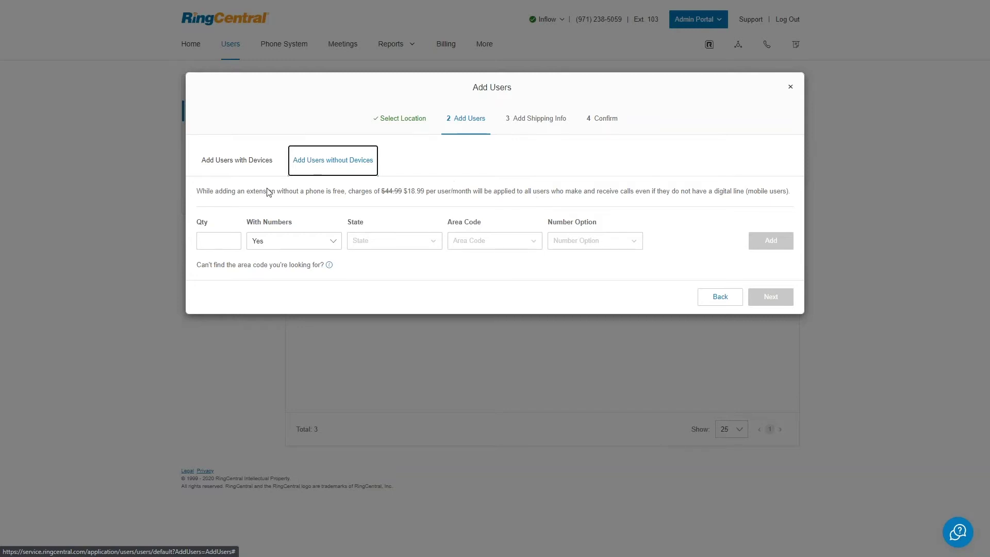
{"action": "left_click", "coordinate": [246, 170]}
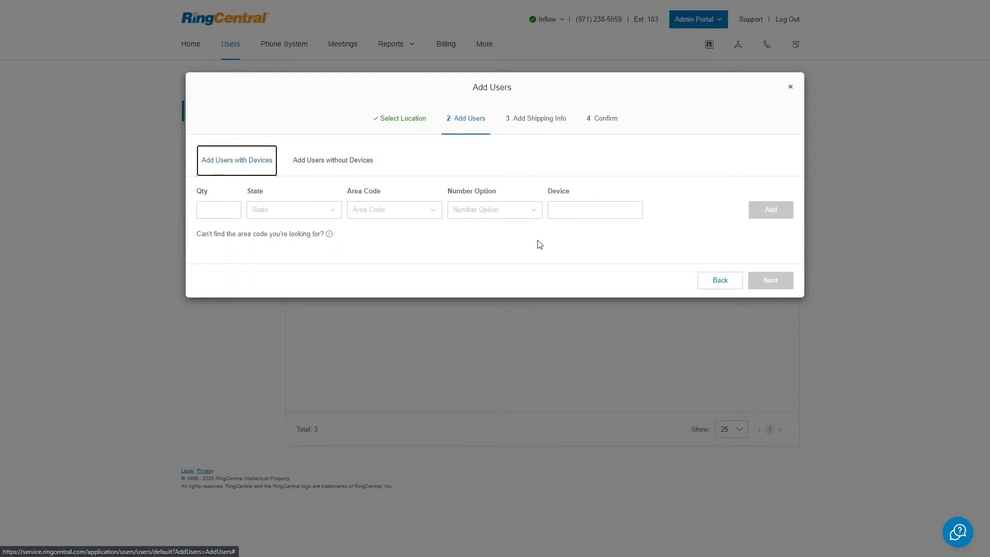
{"action": "left_click", "coordinate": [225, 211]}
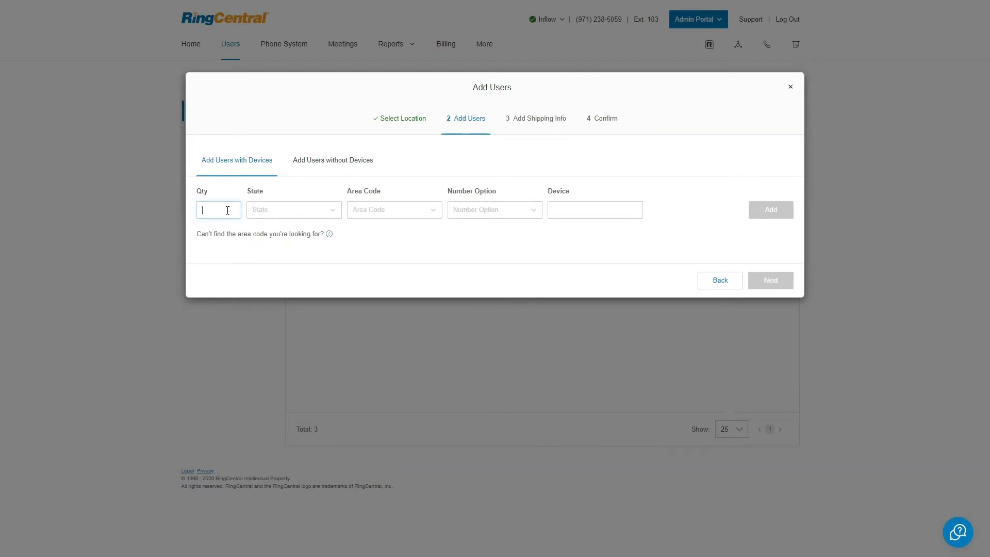
- Enter quantity 5 and choose Washington as the state
{"action": "type", "text": "5"}
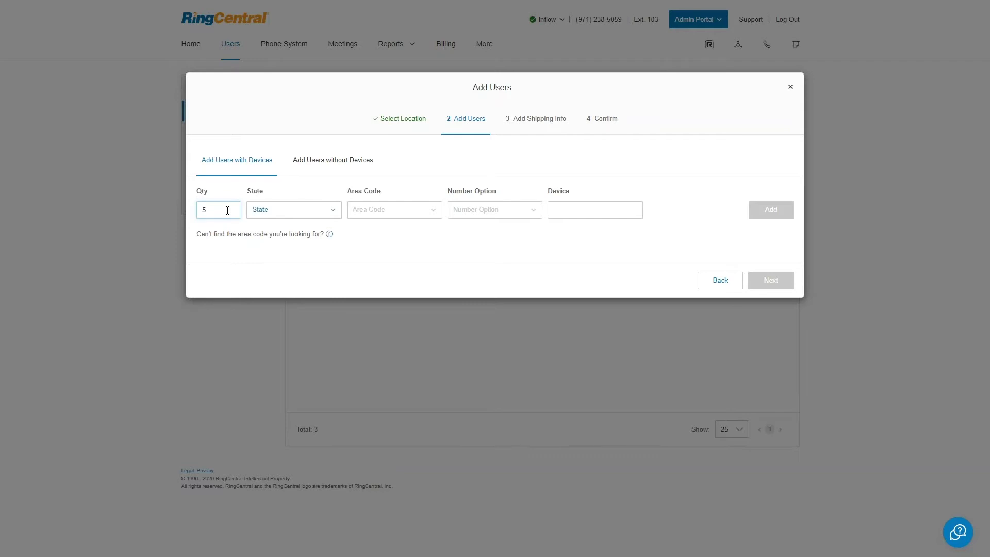
{"action": "left_click", "coordinate": [334, 216]}
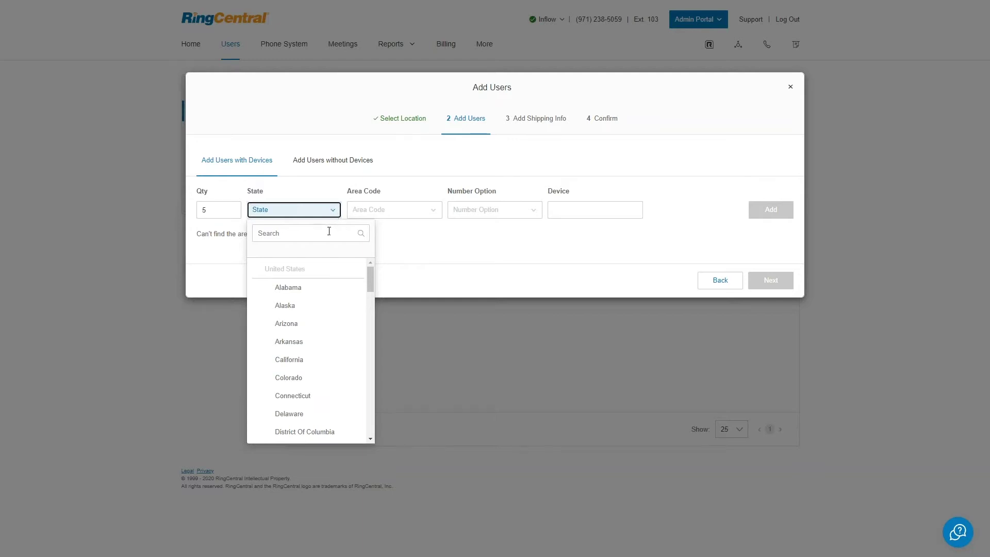
{"action": "left_click", "coordinate": [330, 233]}
{"action": "type", "text": "washington"}
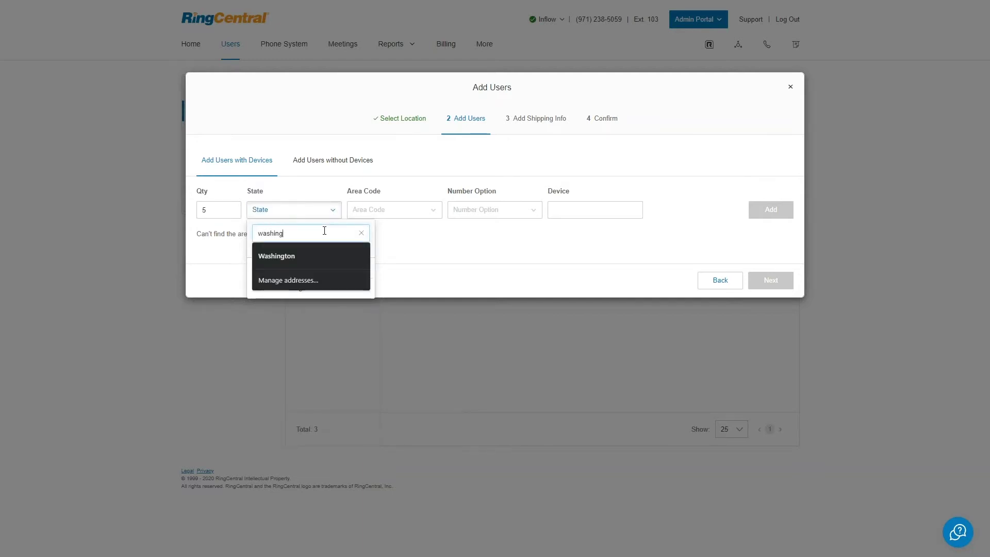
{"action": "left_click", "coordinate": [267, 257]}
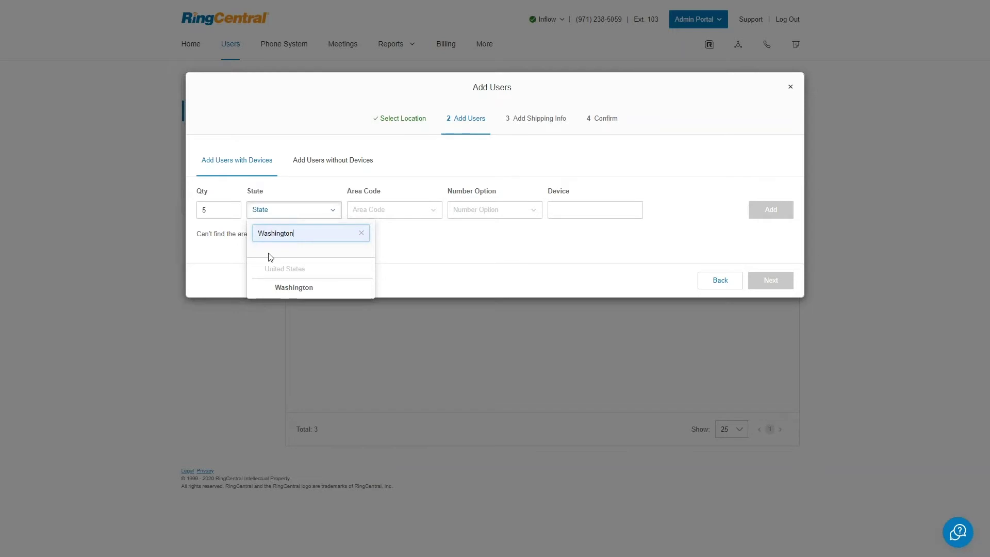
{"action": "left_click", "coordinate": [297, 286]}
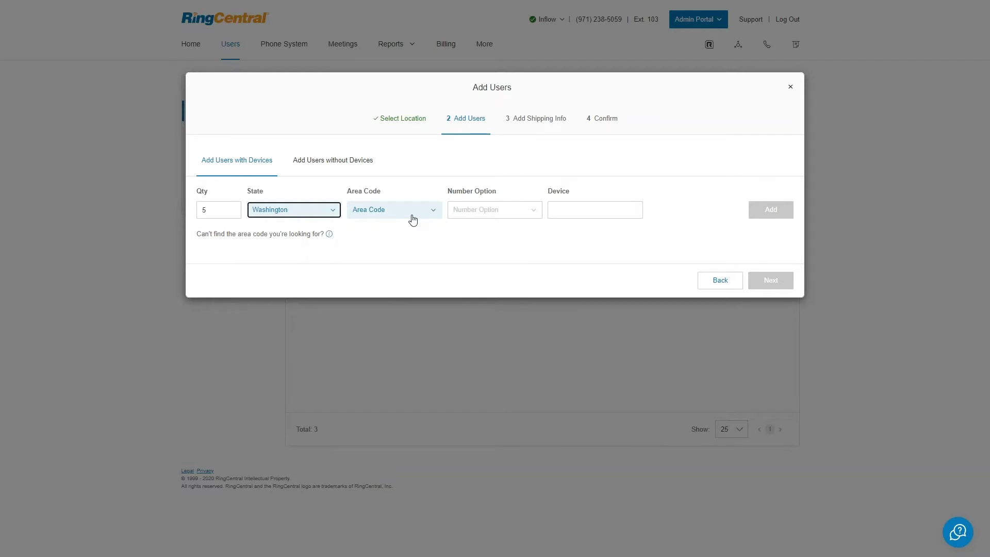
- Search 'vancouver' and set the area code to 360 - Vancouver
{"action": "left_click", "coordinate": [413, 219]}
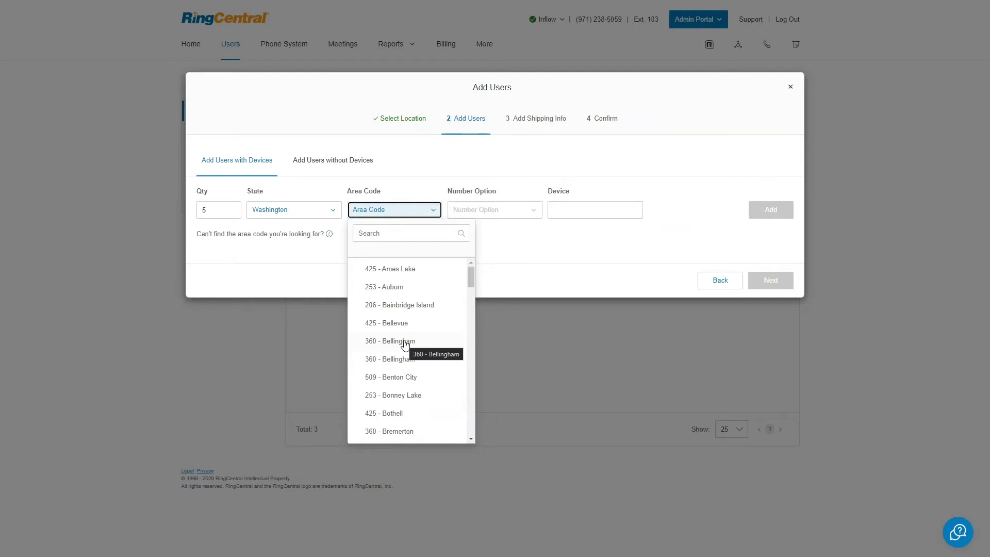
{"action": "left_click", "coordinate": [408, 235]}
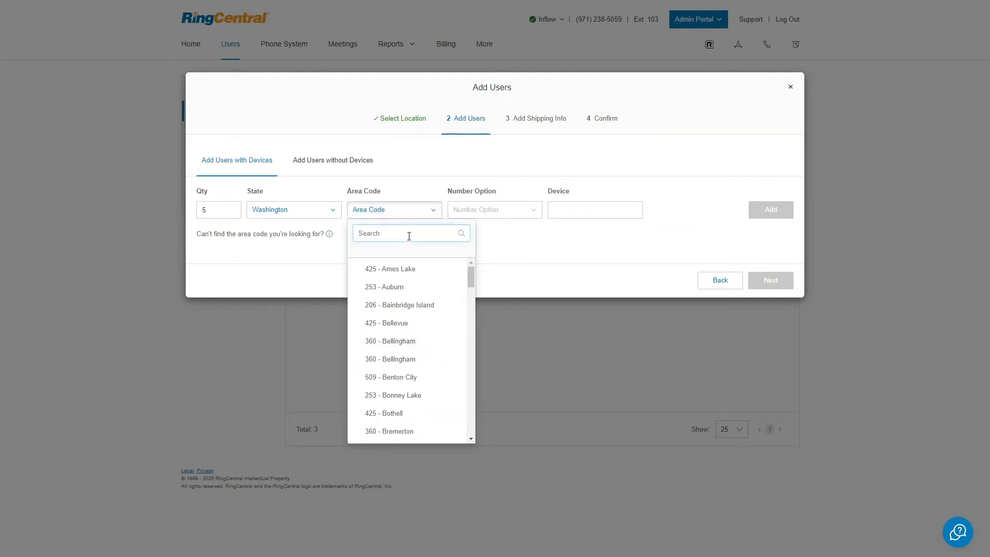
{"action": "type", "text": "vancouver"}
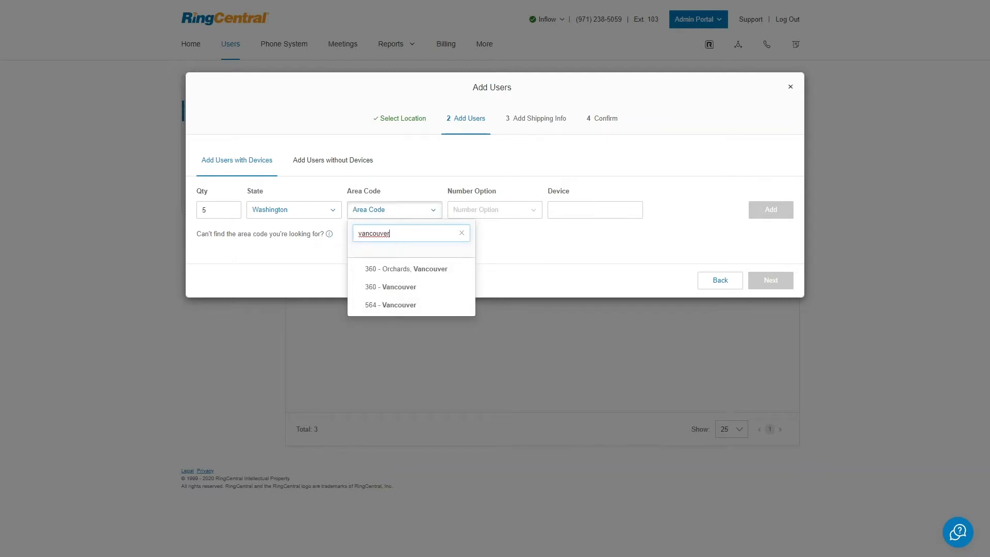
{"action": "left_click", "coordinate": [388, 287]}
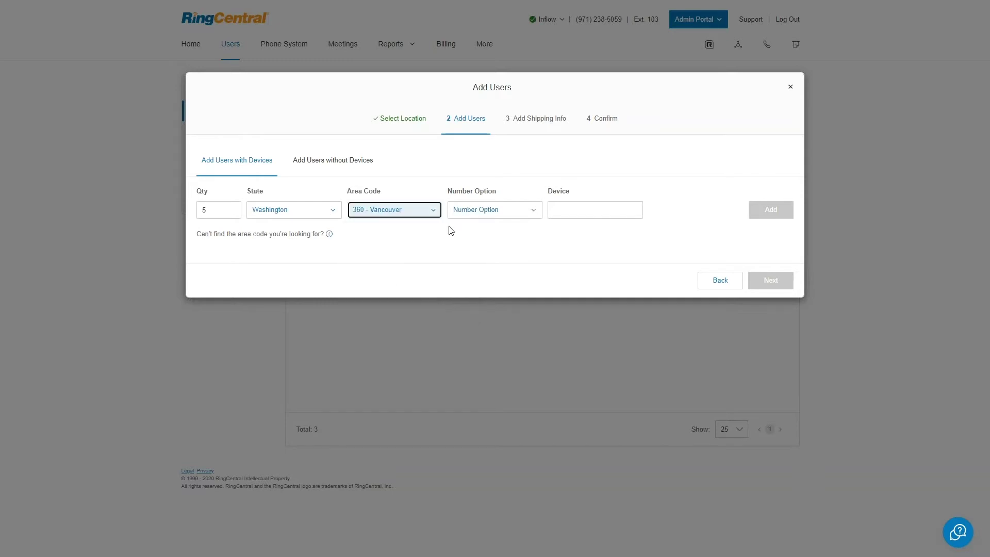
{"action": "left_click", "coordinate": [475, 215]}
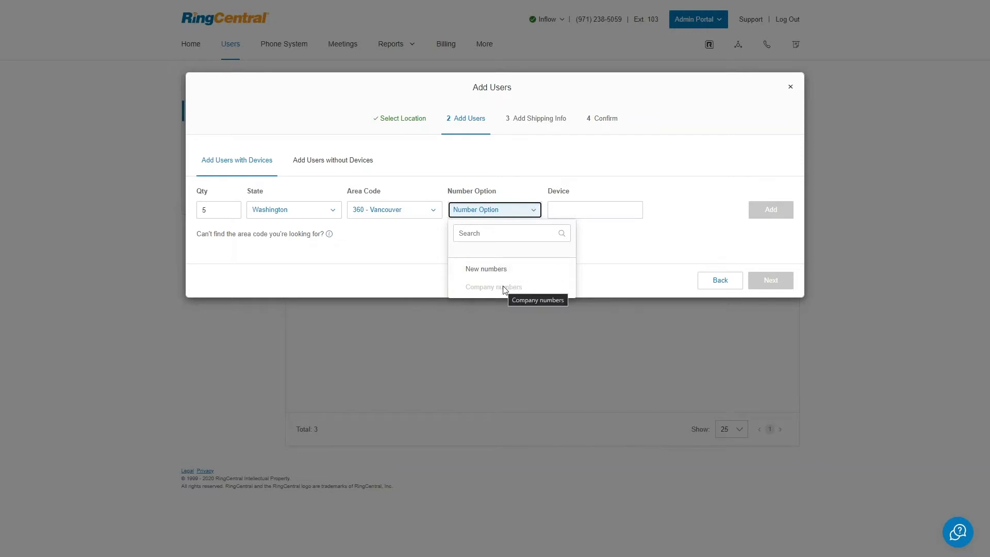
- Choose new phone numbers, then browse the Desktop Phones models in the device picker
{"action": "left_click", "coordinate": [491, 270]}
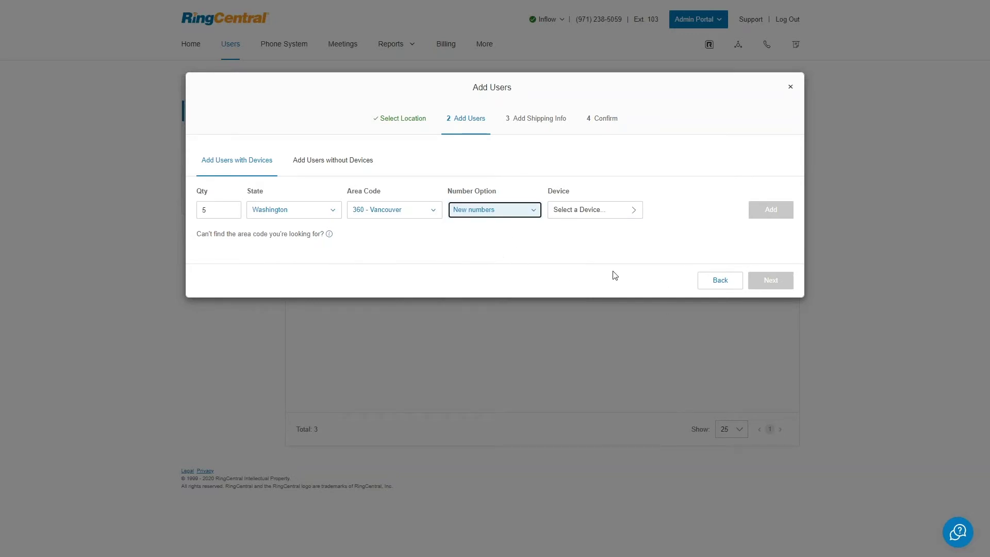
{"action": "left_click", "coordinate": [605, 215]}
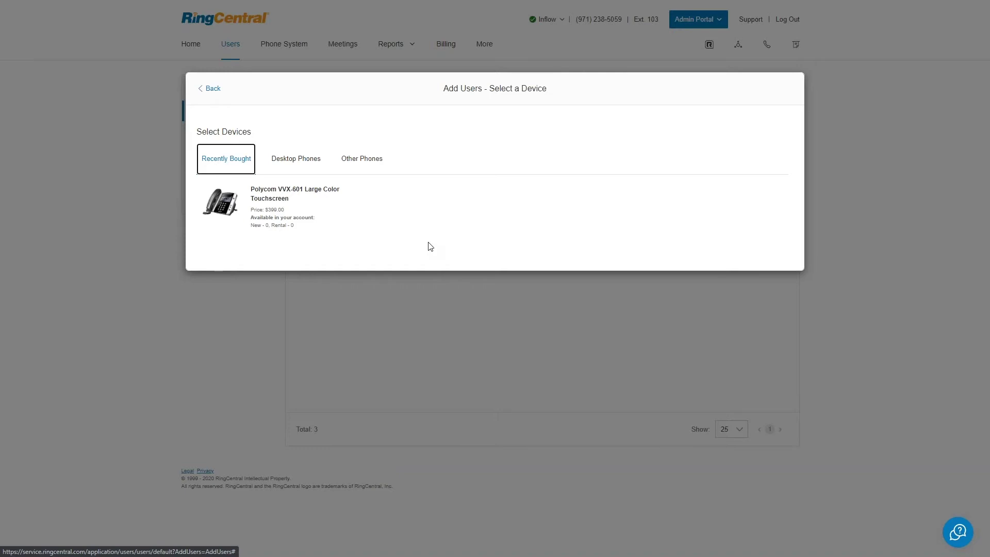
{"action": "left_click", "coordinate": [312, 162]}
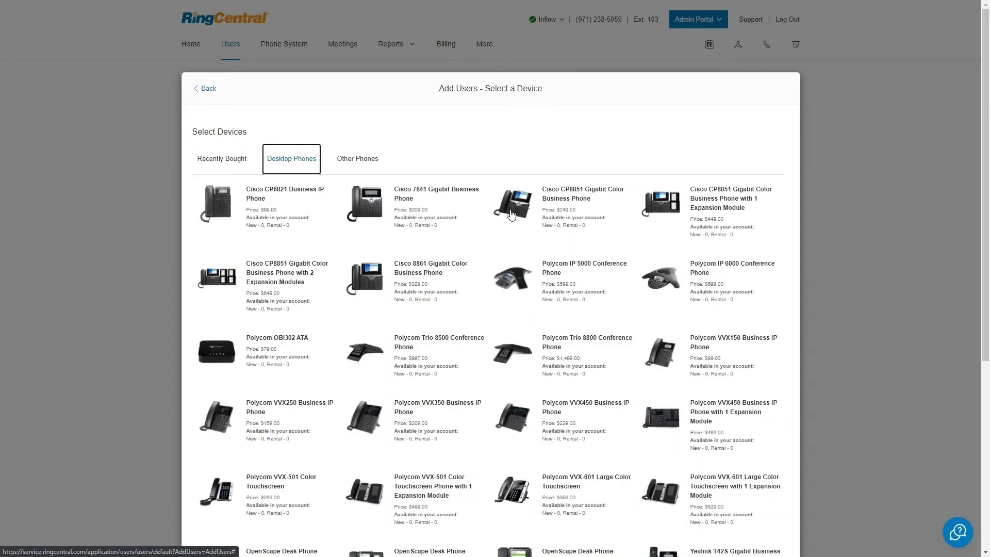
{"action": "scroll", "coordinate": [512, 232], "scroll_direction": "down", "scroll_amount": 6}
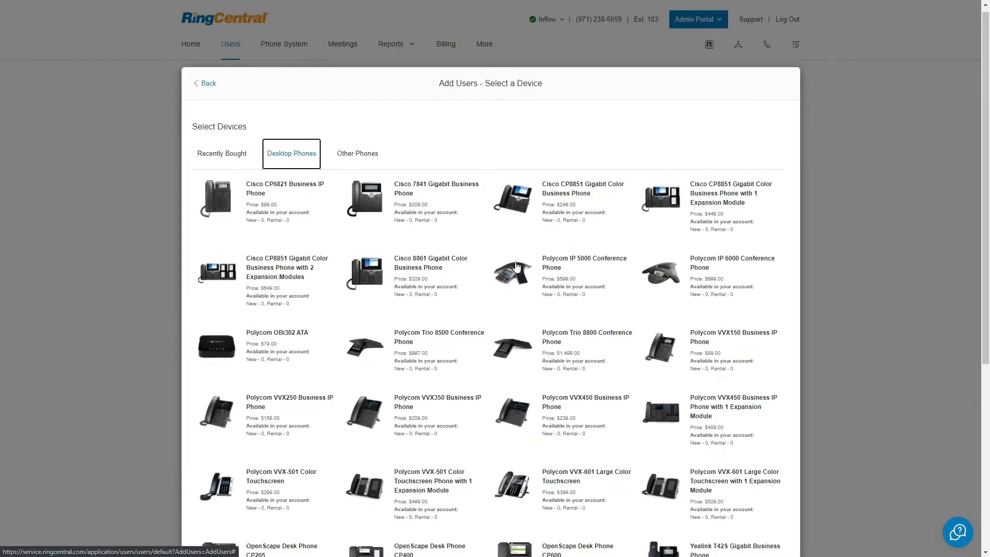
{"action": "scroll", "coordinate": [514, 257], "scroll_direction": "up", "scroll_amount": 2}
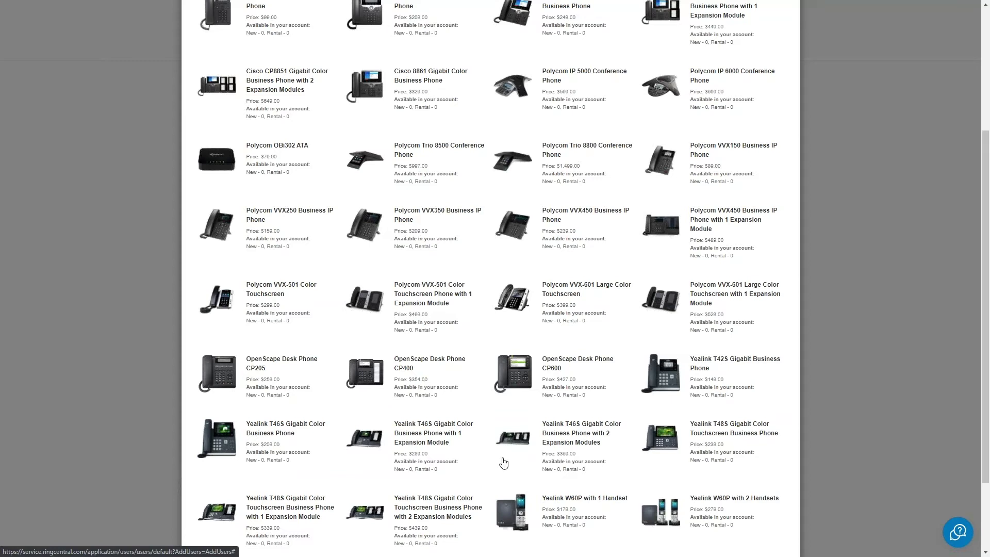
{"action": "scroll", "coordinate": [447, 263], "scroll_direction": "up", "scroll_amount": 2}
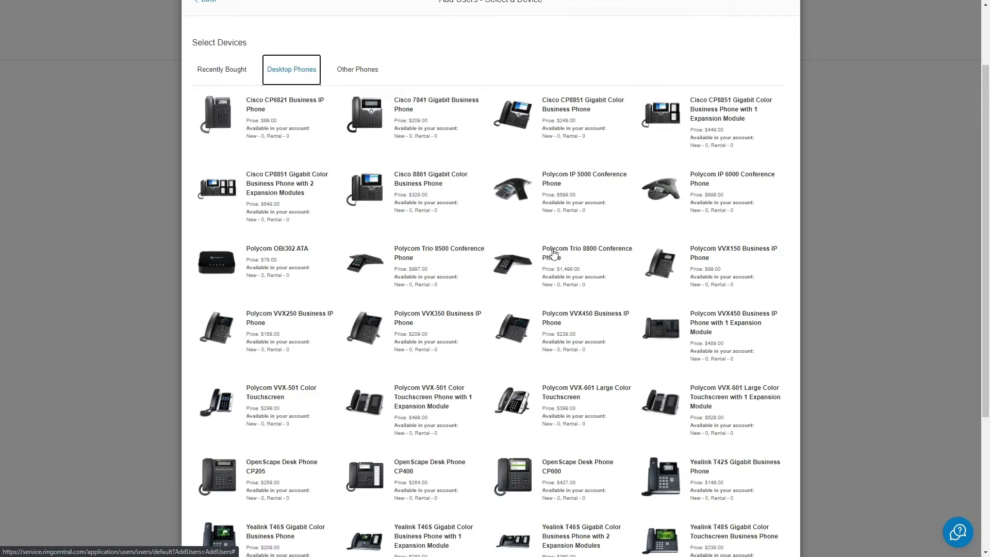
- Select the free RingCentral Phone app under Other Phones for all 5 users
{"action": "left_click", "coordinate": [357, 74]}
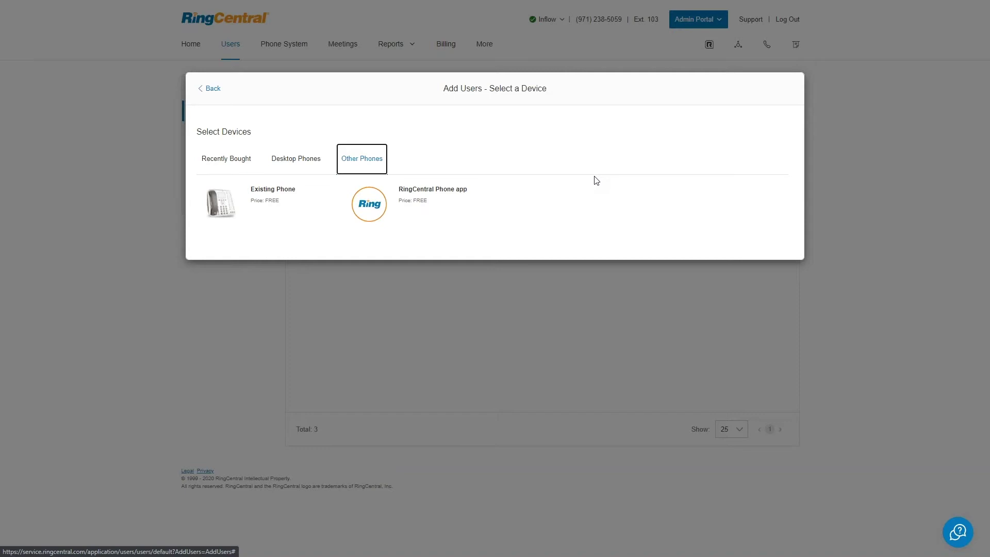
{"action": "left_click", "coordinate": [443, 192]}
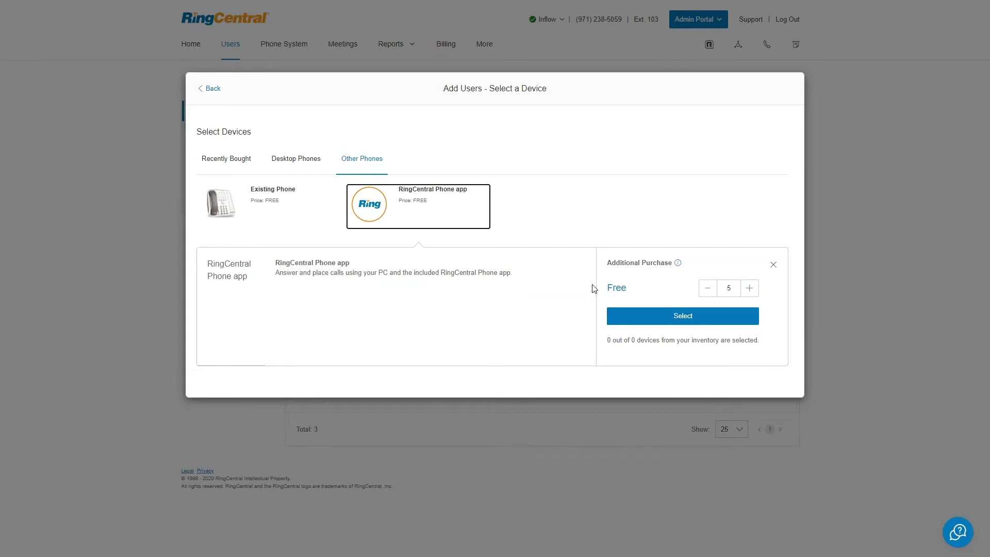
{"action": "left_click_drag", "start_coordinate": [621, 288], "coordinate": [567, 288]}
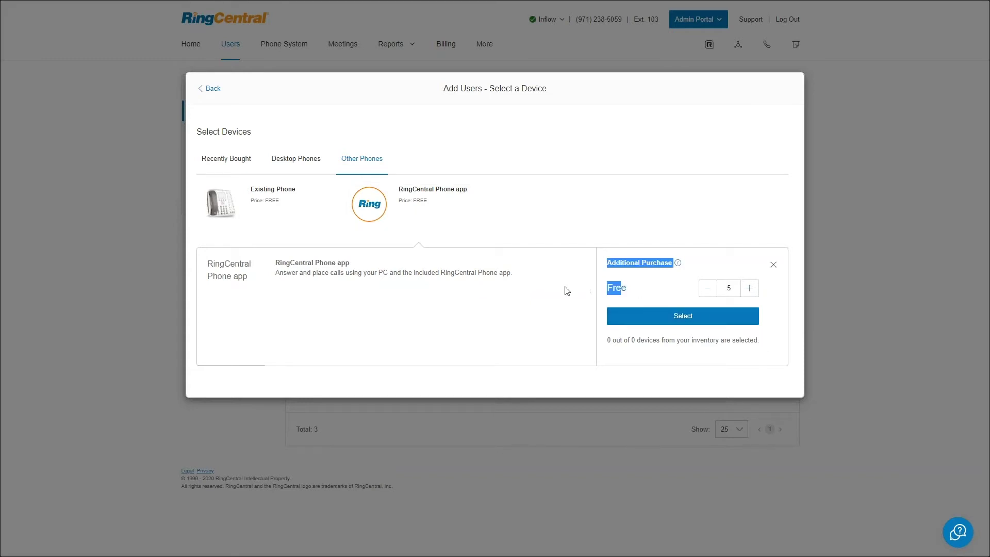
{"action": "left_click", "coordinate": [671, 320]}
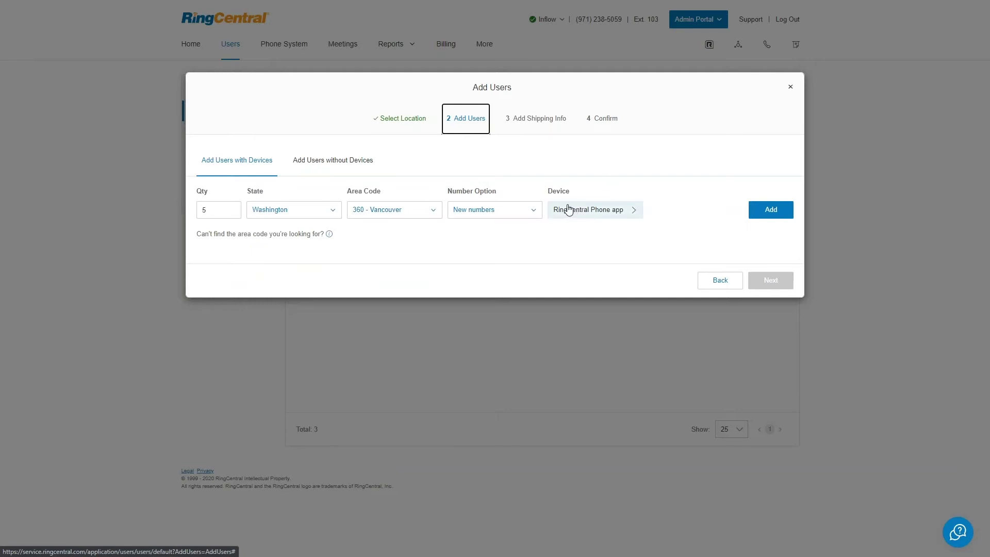
- Add the 5-user Washington row to the order and advance to Add Shipping Info
{"action": "left_click", "coordinate": [767, 213]}
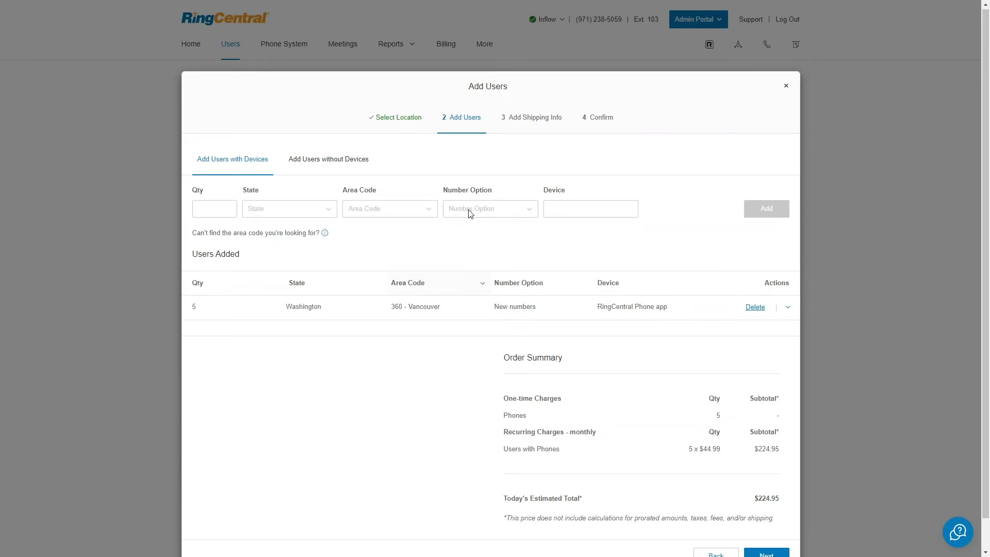
{"action": "scroll", "coordinate": [467, 210], "scroll_direction": "down", "scroll_amount": 1}
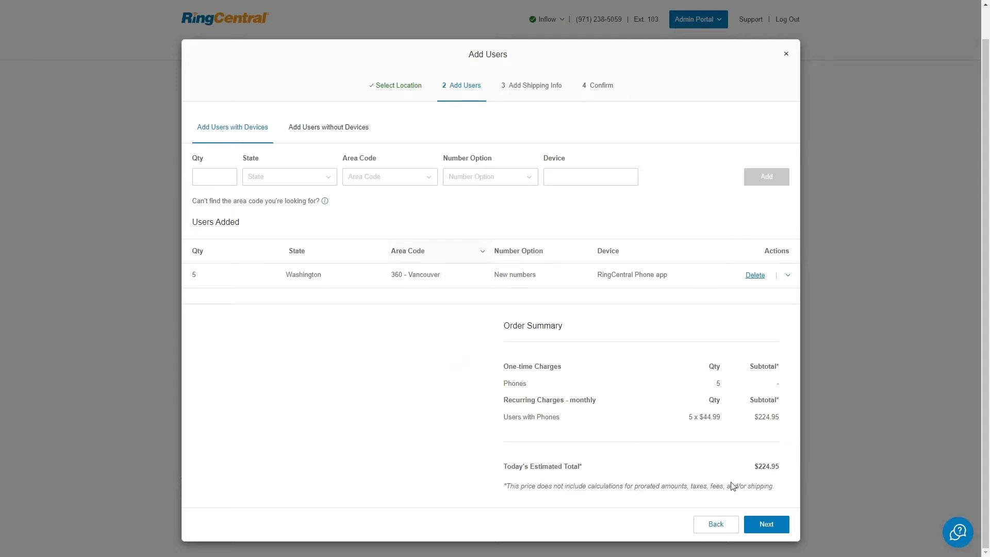
{"action": "left_click", "coordinate": [762, 523]}
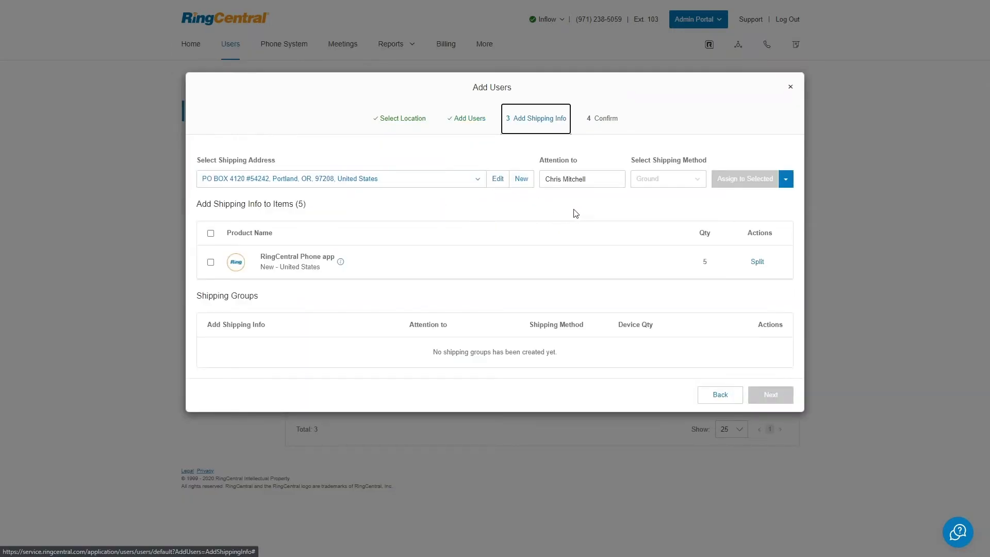
- Tick the RingCentral Phone app items, then close the wizard back to the user list
{"action": "left_click", "coordinate": [686, 182]}
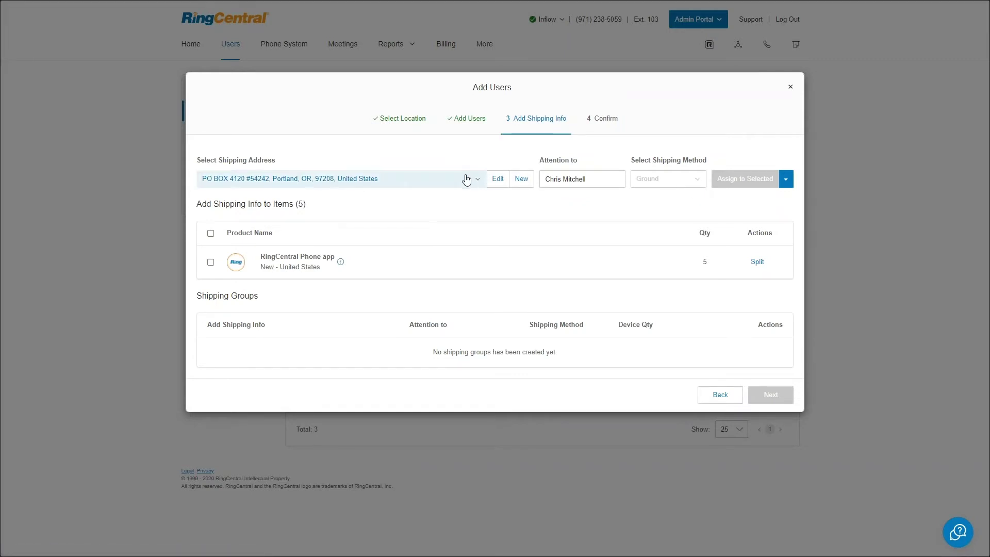
{"action": "left_click", "coordinate": [211, 262]}
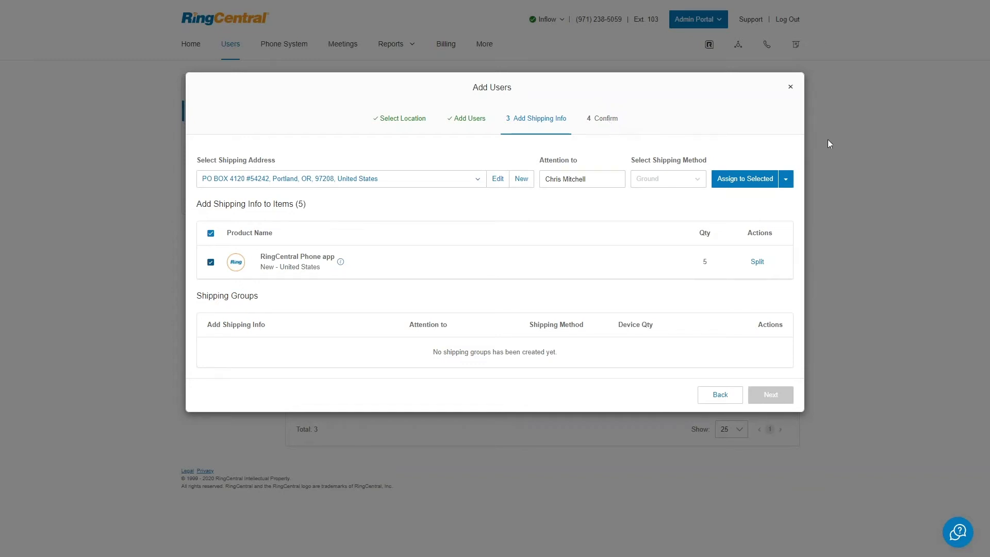
{"action": "left_click", "coordinate": [790, 88]}
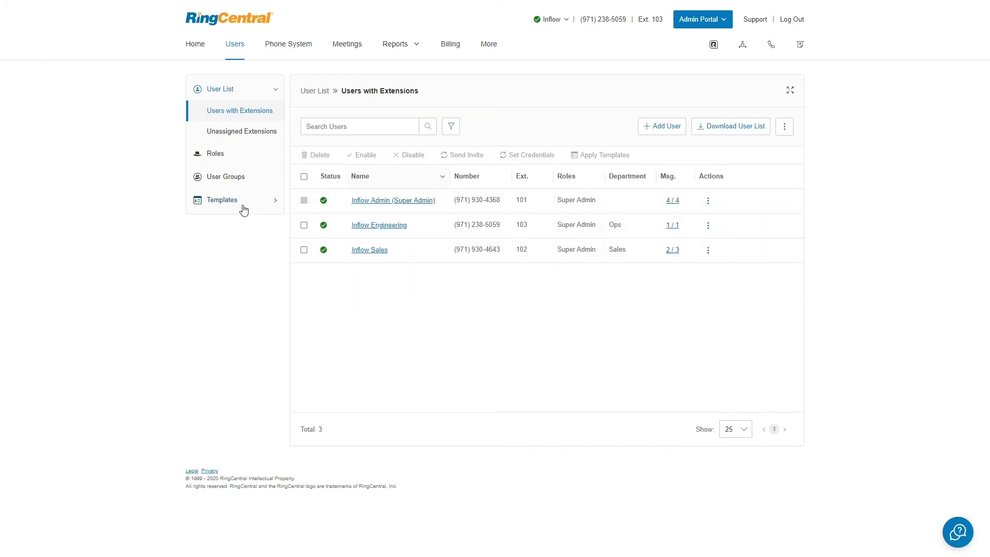
- Open the Inflow Admin (Super Admin), Ext. 101, entry from the user list
{"action": "left_click", "coordinate": [374, 203]}
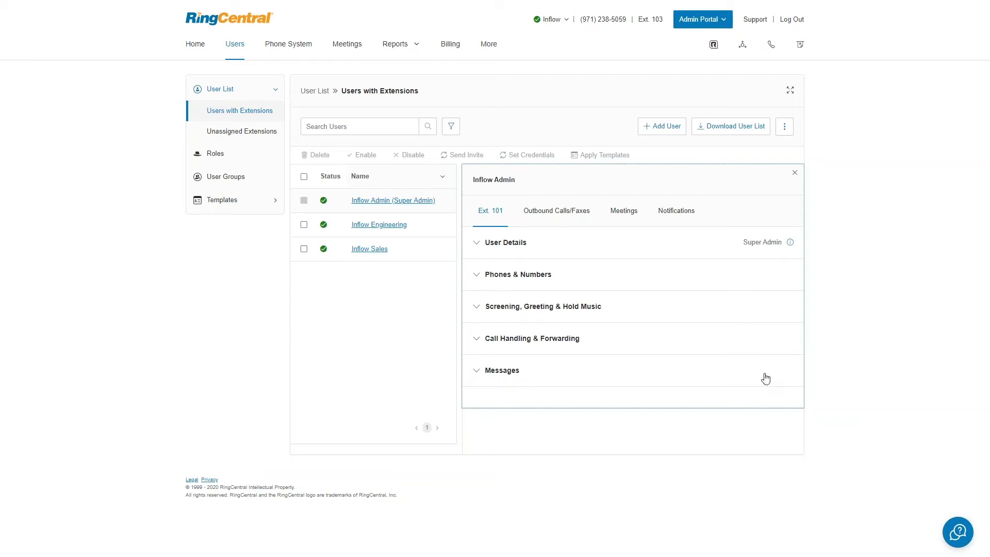
- Expand User Details and type 'Operations' into the Department field
{"action": "left_click", "coordinate": [477, 249]}
{"action": "scroll", "coordinate": [806, 365], "scroll_direction": "down", "scroll_amount": 2}
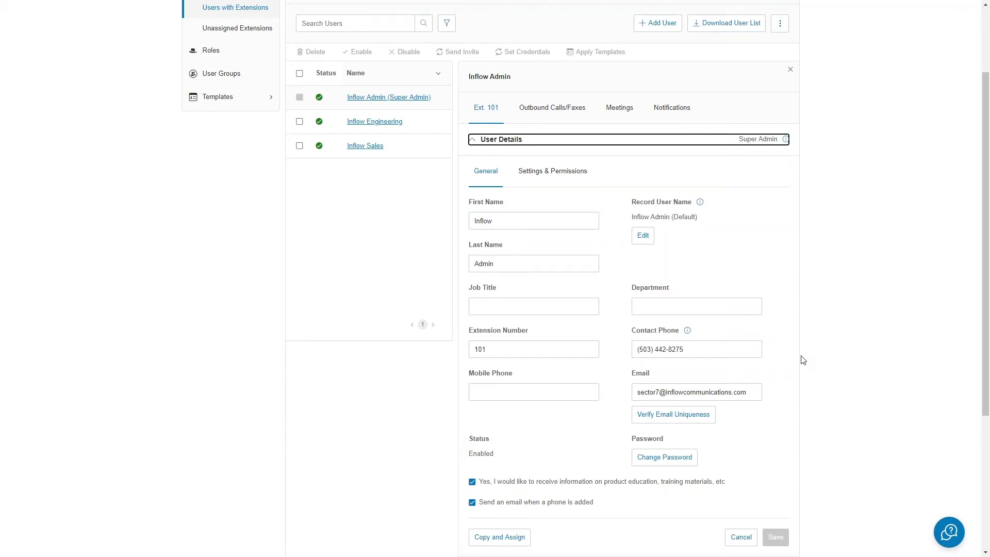
{"action": "left_click", "coordinate": [687, 305]}
{"action": "type", "text": "Operations"}
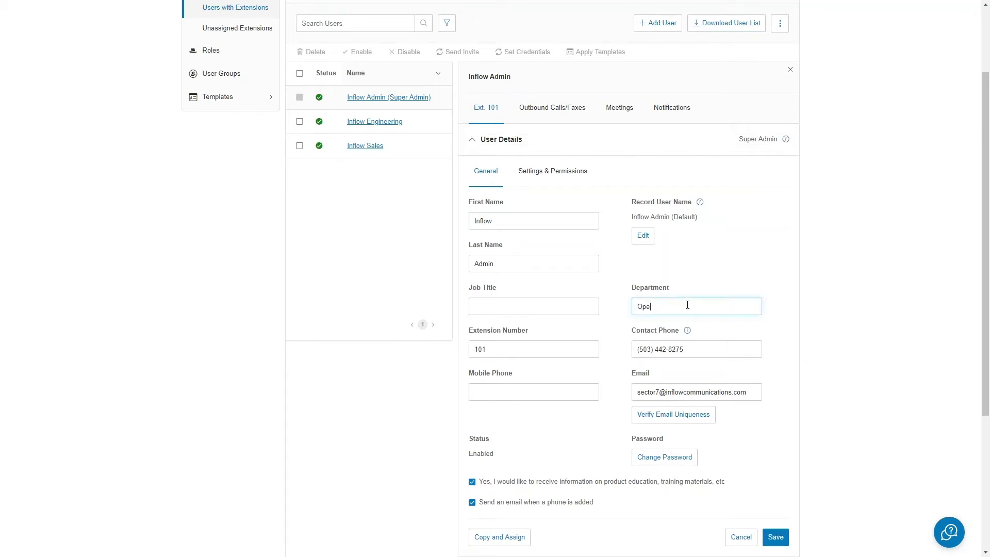